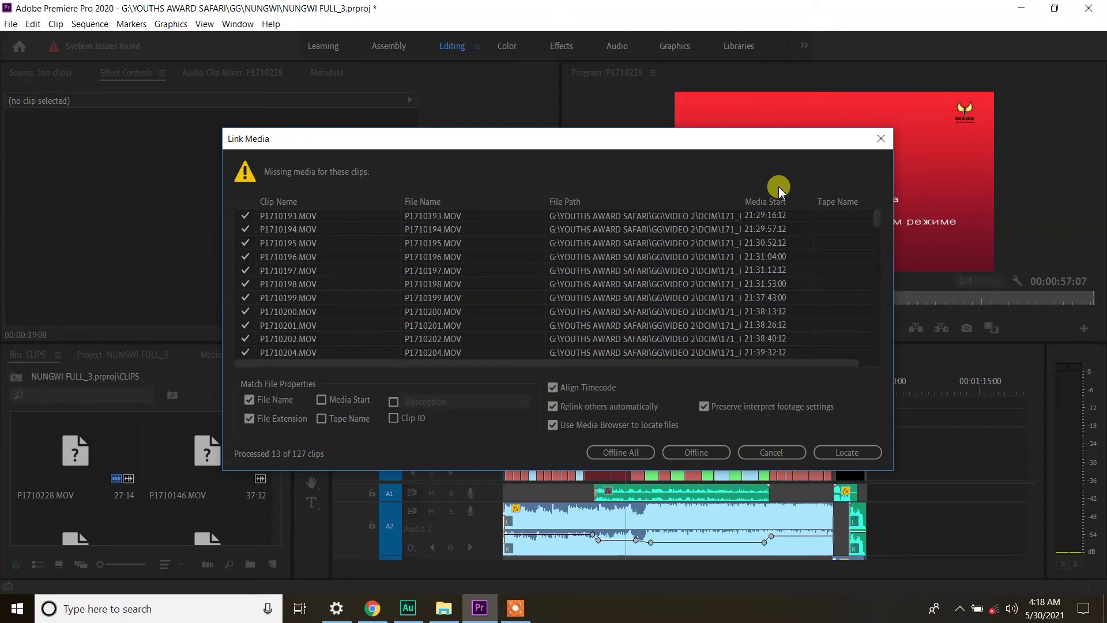
Reposition the missing-media dialog and the Locate File window on screen.
mouse_move(608, 144)
mouse_down()
mouse_move(599, 121)
mouse_move(736, 110)
mouse_move(630, 194)
mouse_move(611, 152)
mouse_up()
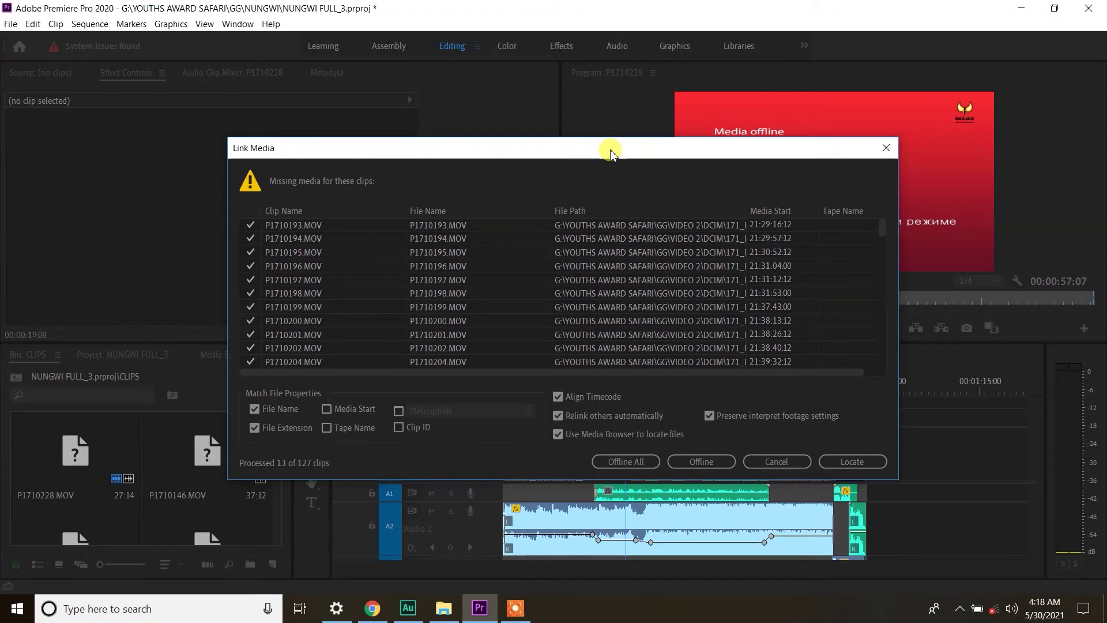
drag(611, 153, 402, 76)
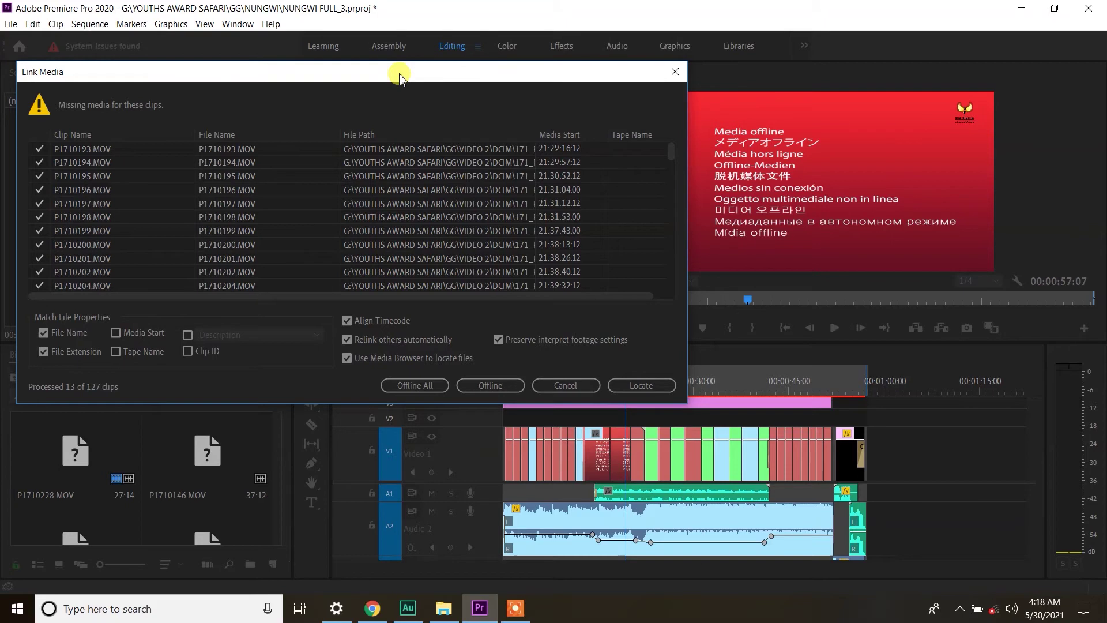
drag(401, 78, 578, 163)
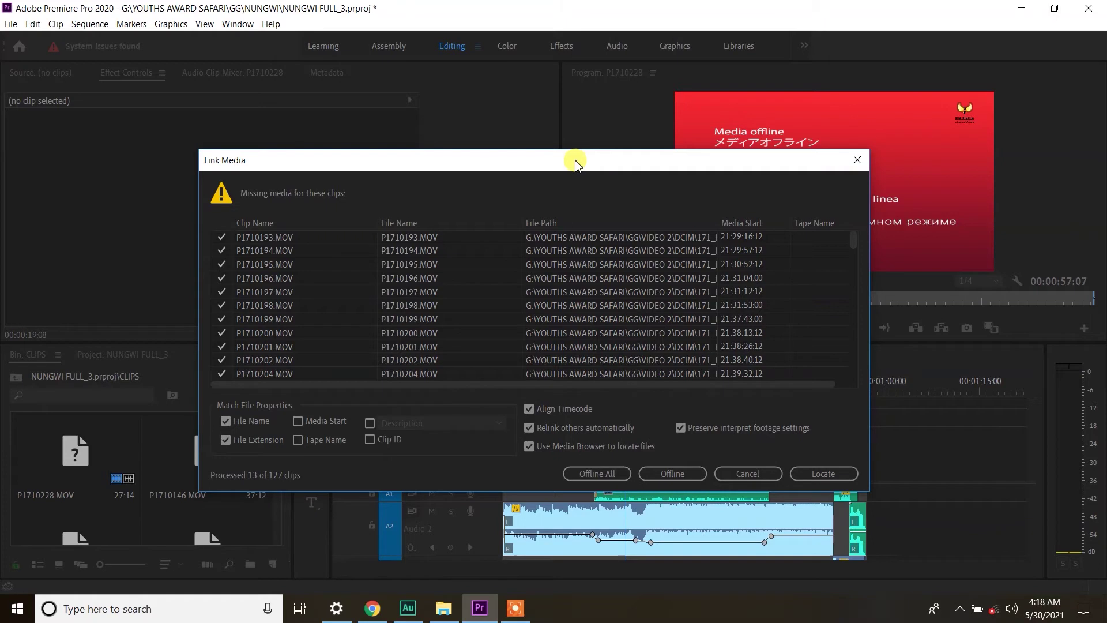
drag(576, 162, 620, 137)
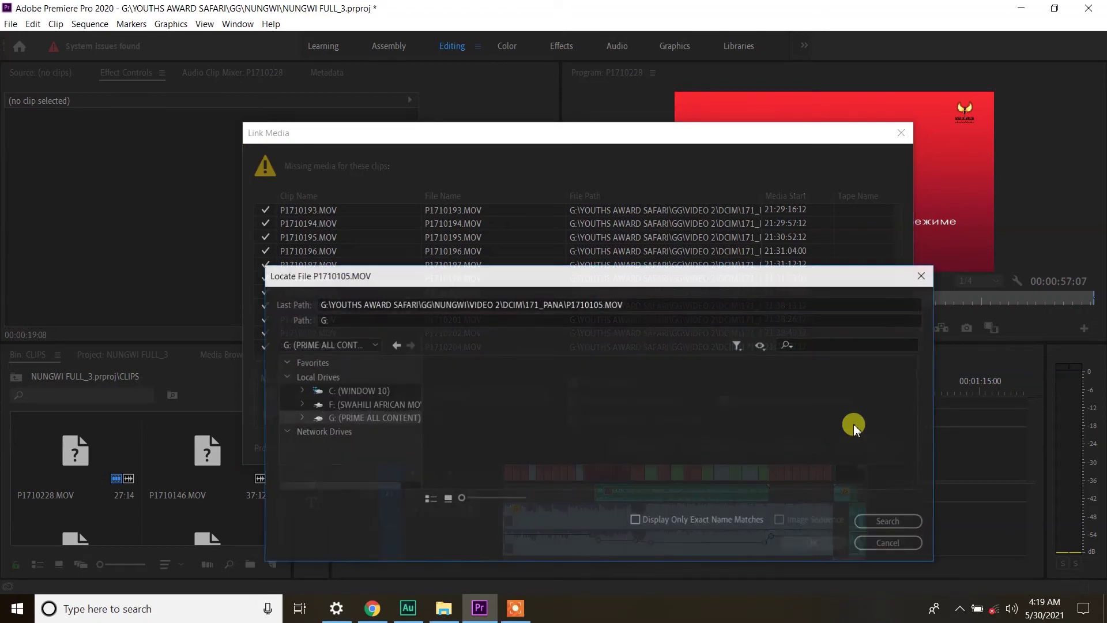
drag(681, 283, 671, 171)
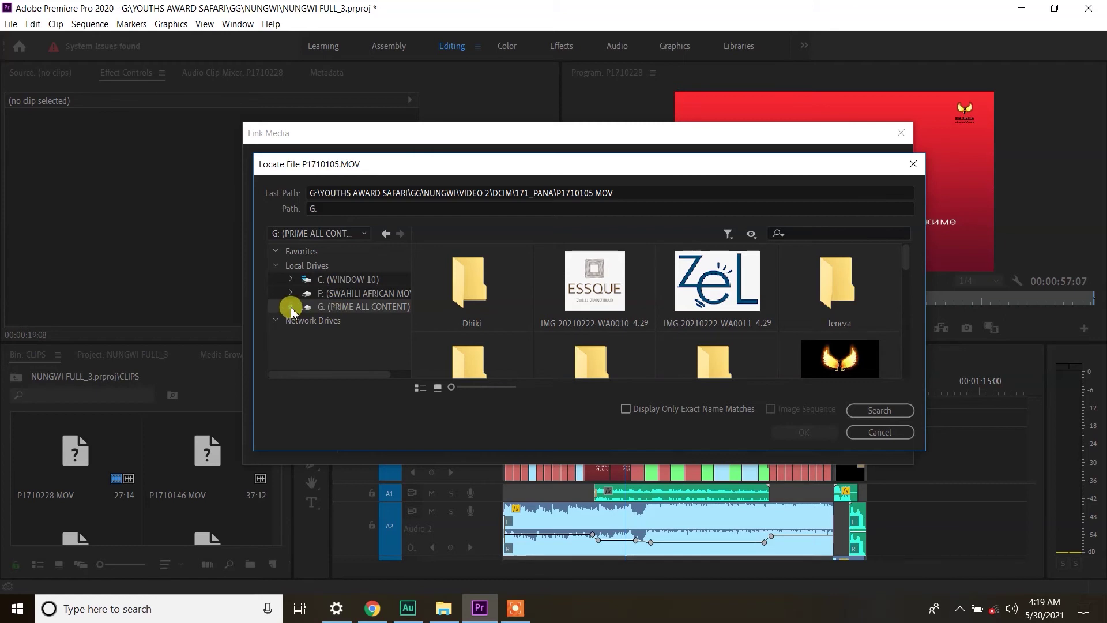
Expand the G: drive and open the YOUTHS AWARD SAFARI folder.
click(291, 307)
scroll(363, 362, down, 2)
scroll(363, 361, down, 3)
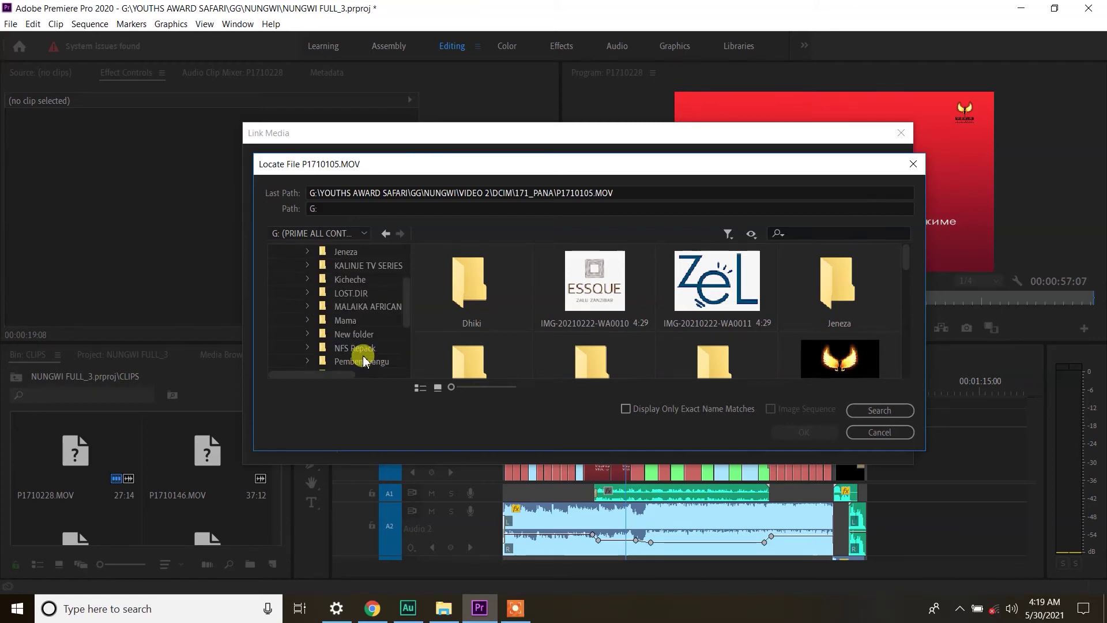
scroll(363, 360, down, 3)
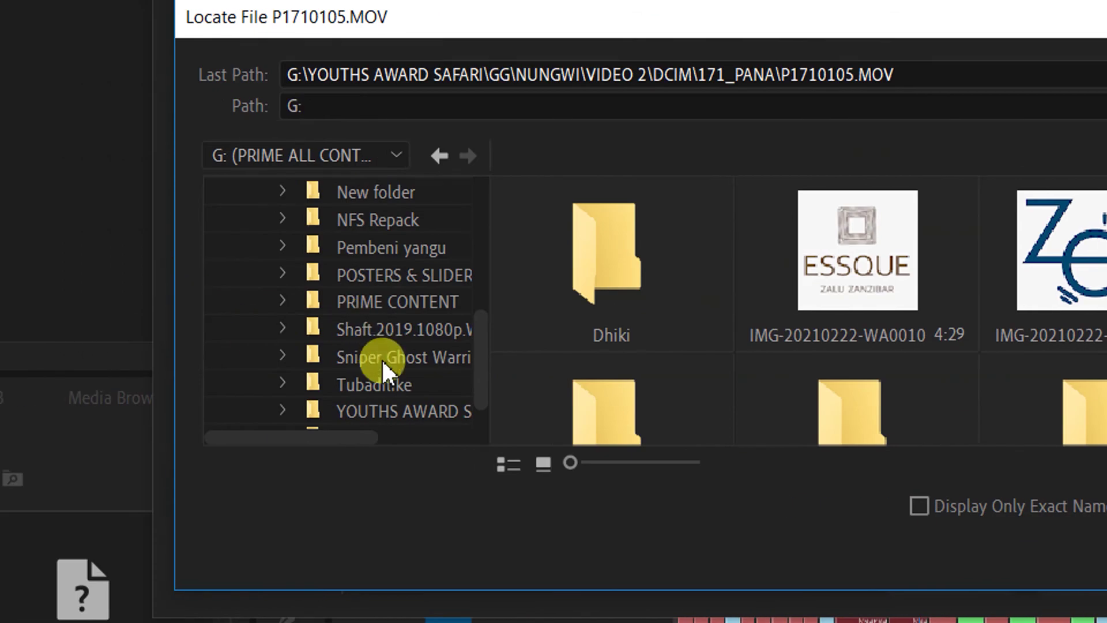
click(402, 410)
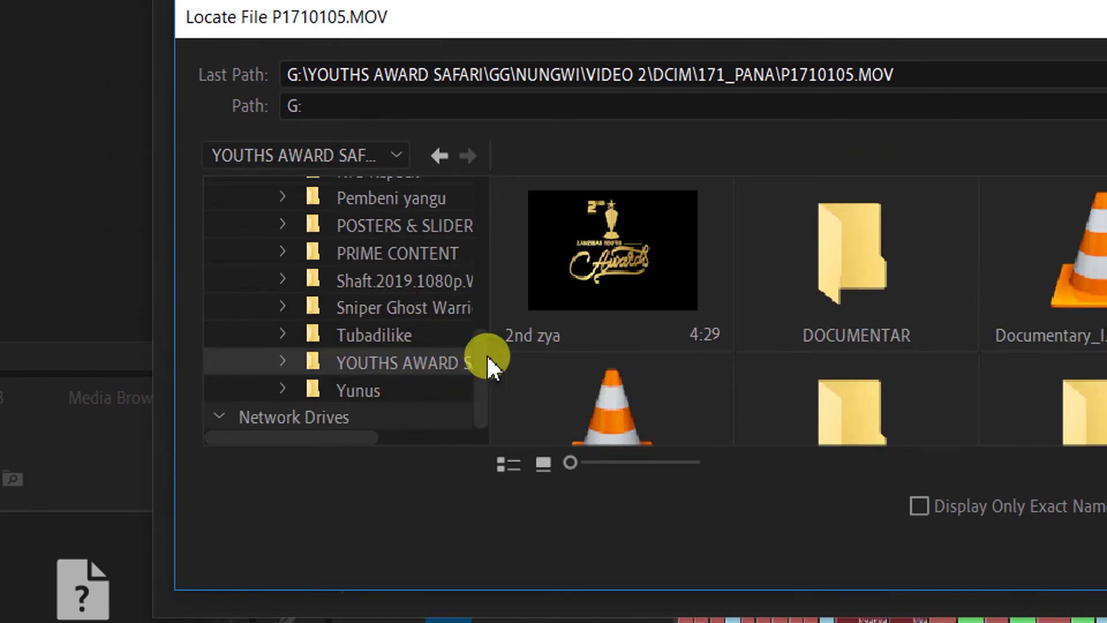
Go through the GG folder into VIDEO 2.
scroll(856, 361, down, 2)
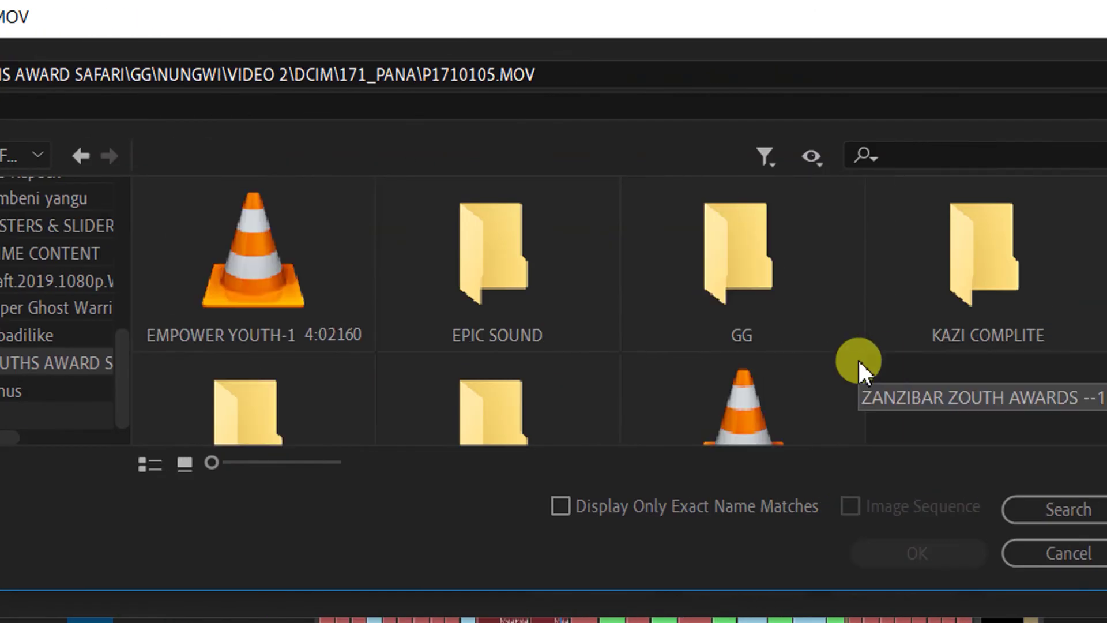
double_click(756, 309)
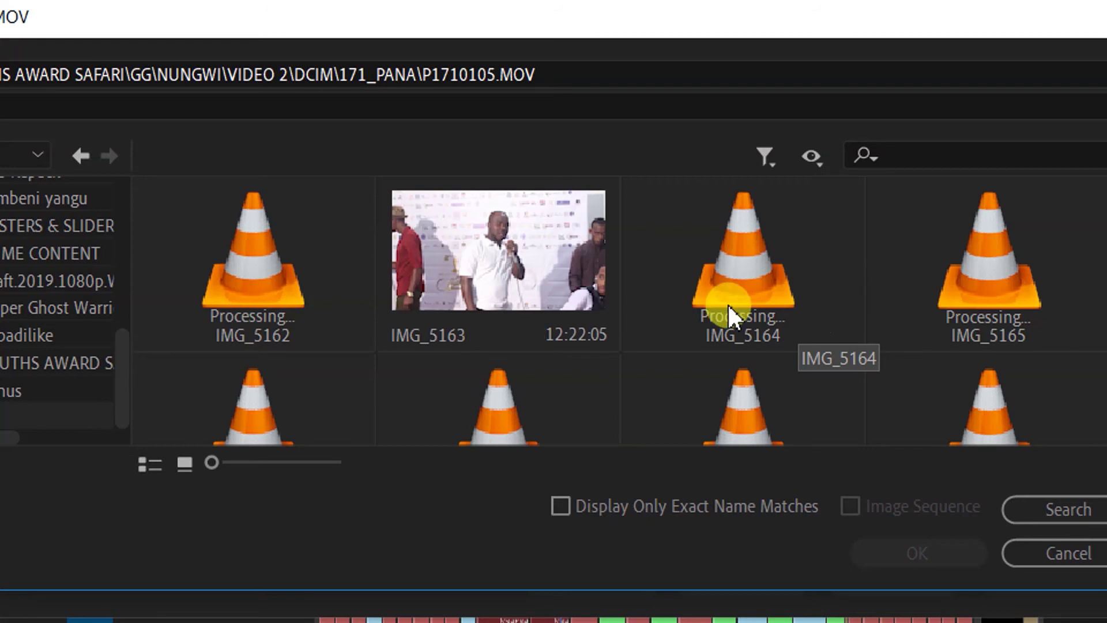
scroll(656, 305, down, 3)
scroll(656, 306, down, 3)
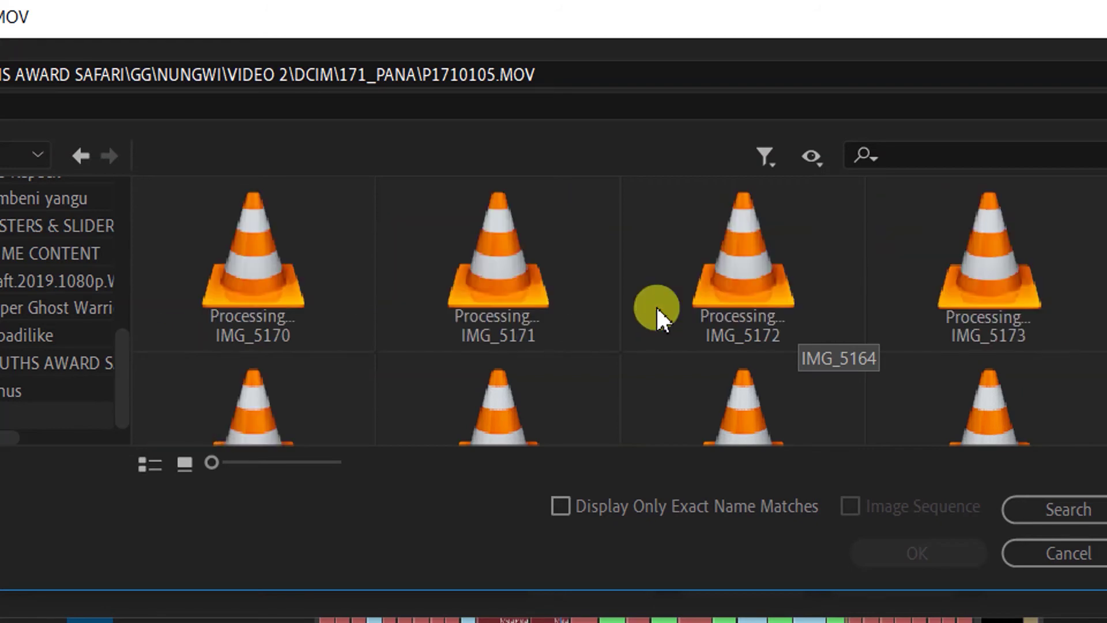
scroll(655, 305, down, 5)
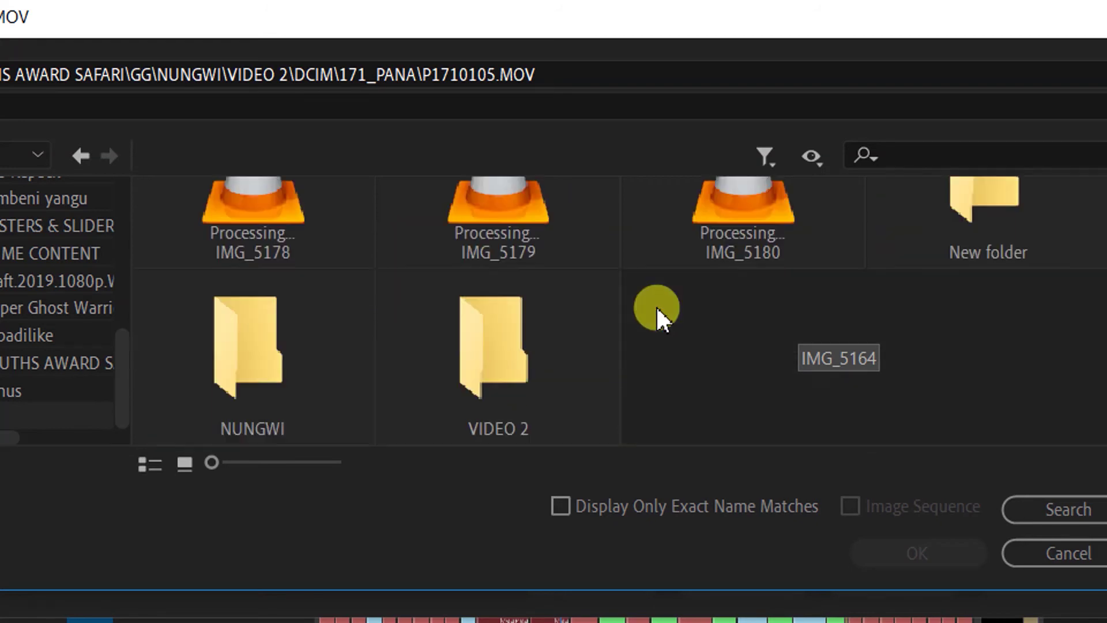
click(519, 342)
click(502, 348)
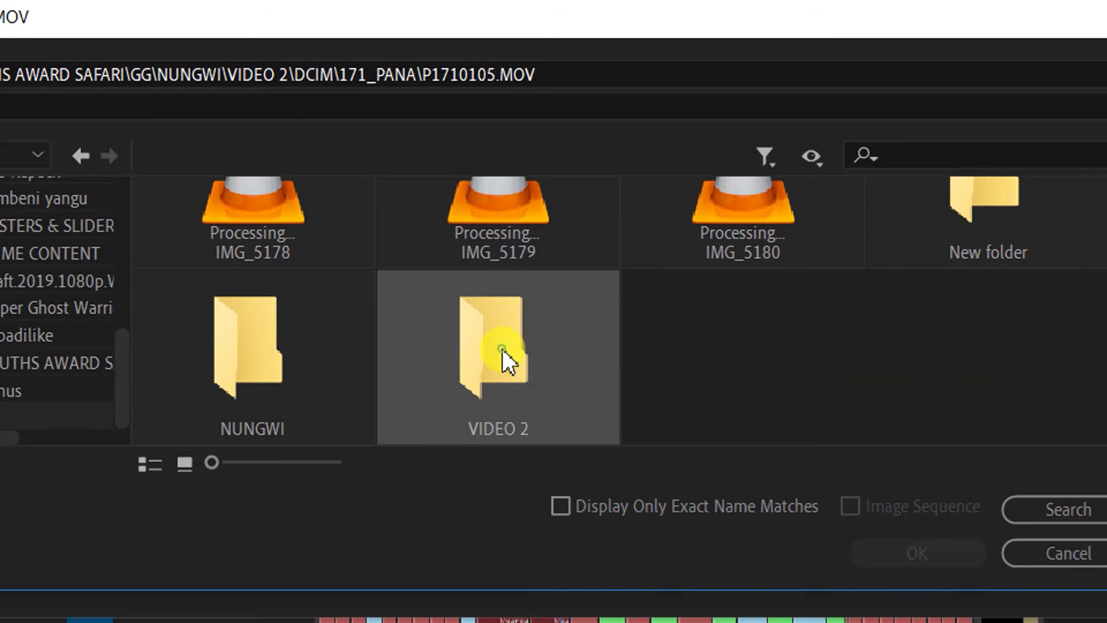
double_click(502, 348)
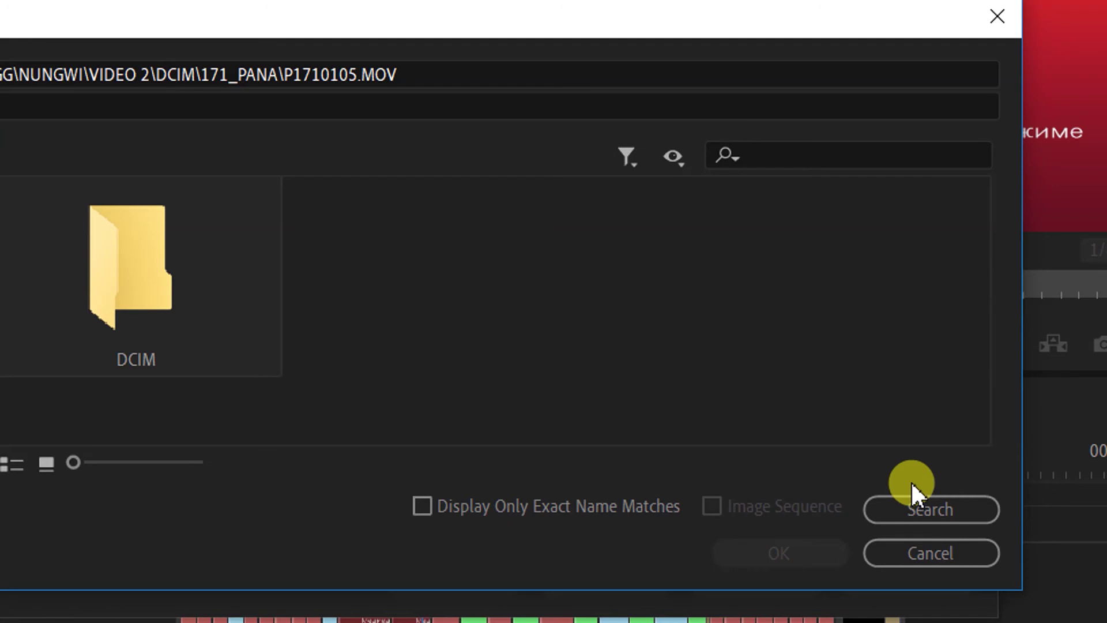
Search the folder for P1710105 and confirm it so the offline clips relink.
click(918, 506)
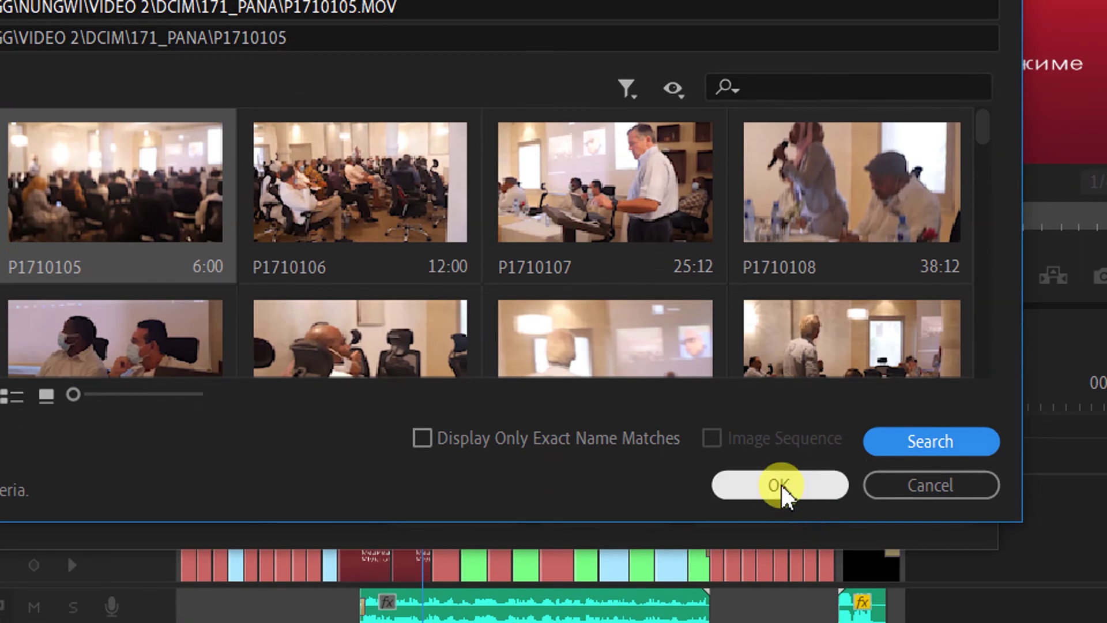
click(781, 483)
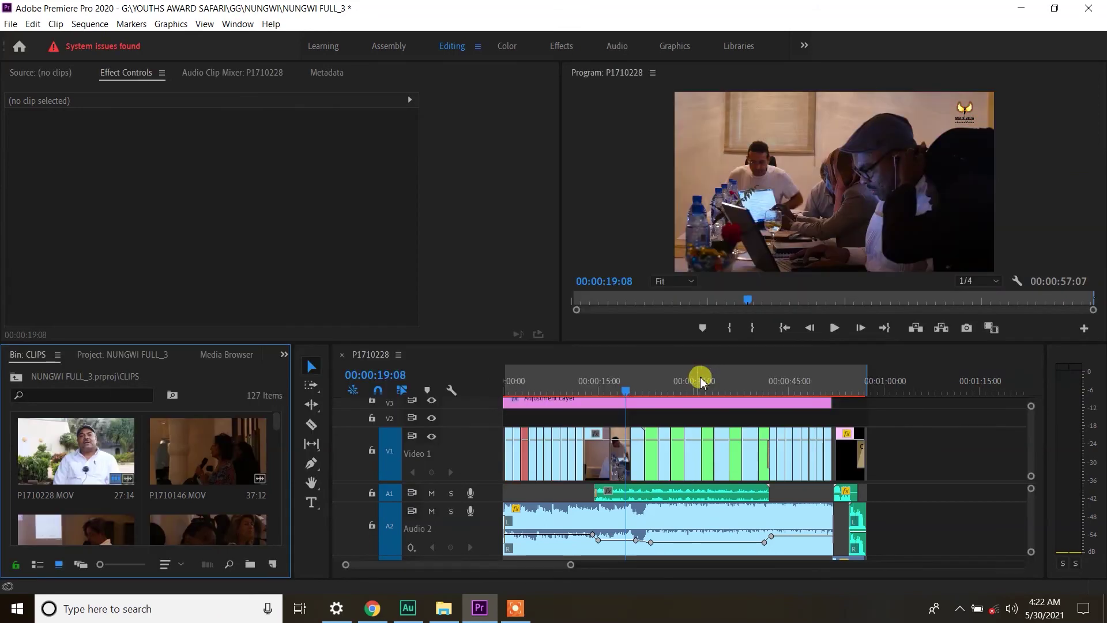
Play the timeline from 00:00:20:10, 00:00:28:08 and 00:00:25:18 until the audio warning appears.
click(634, 390)
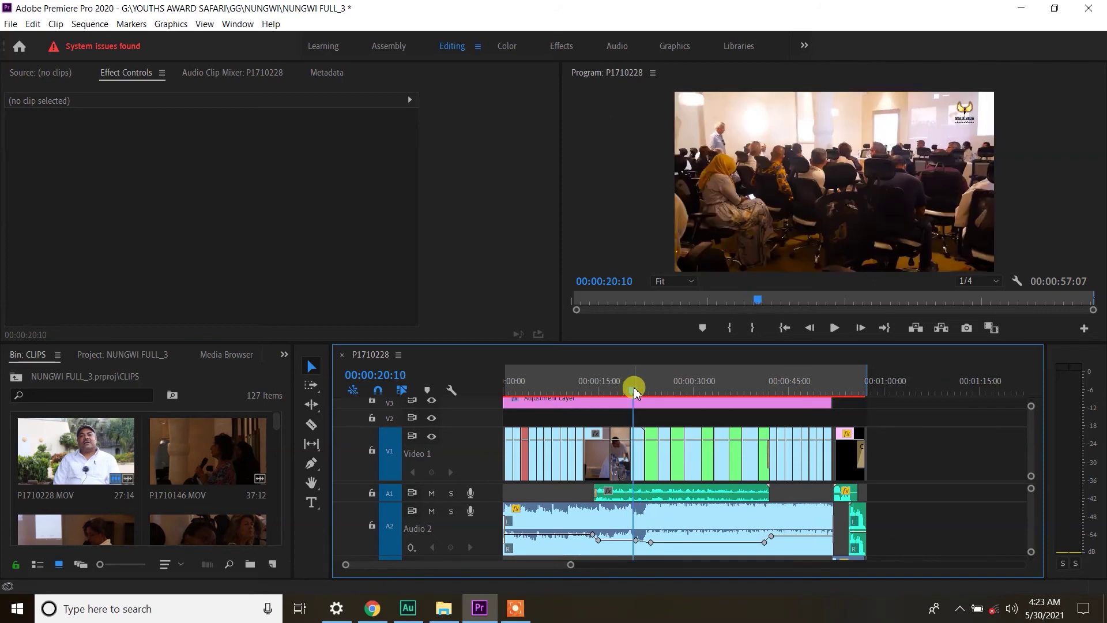
key(space)
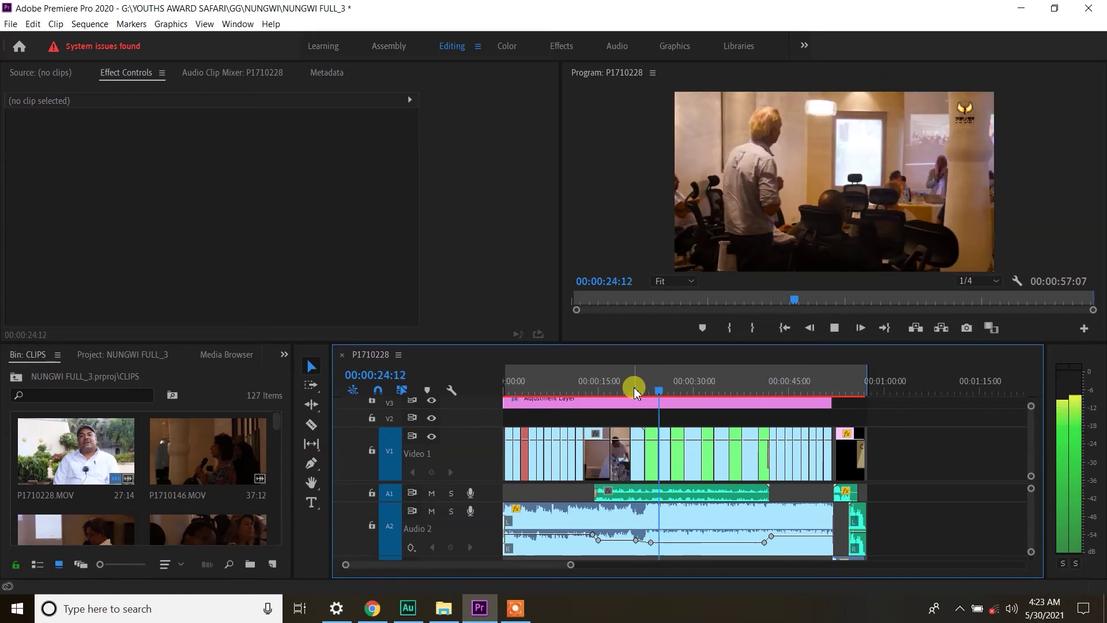
key(space)
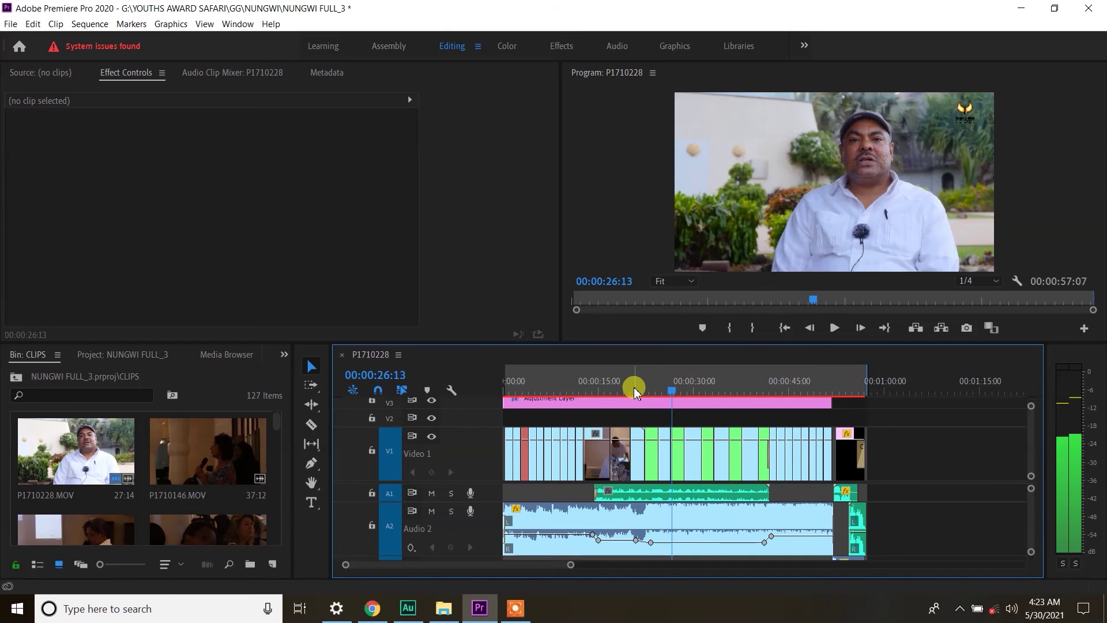
click(678, 385)
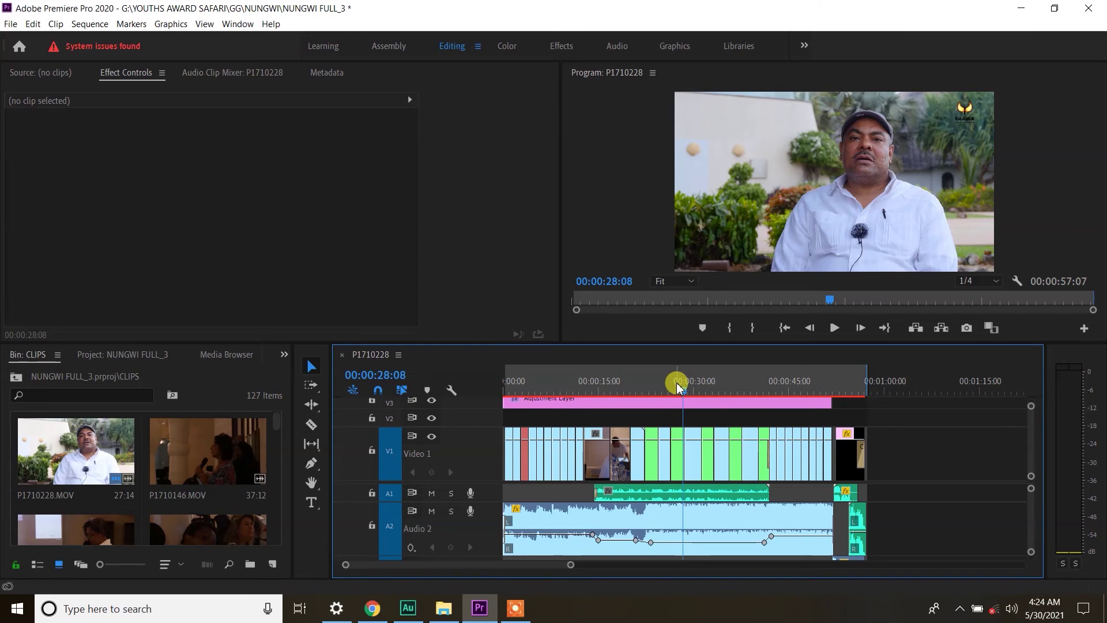
key(space)
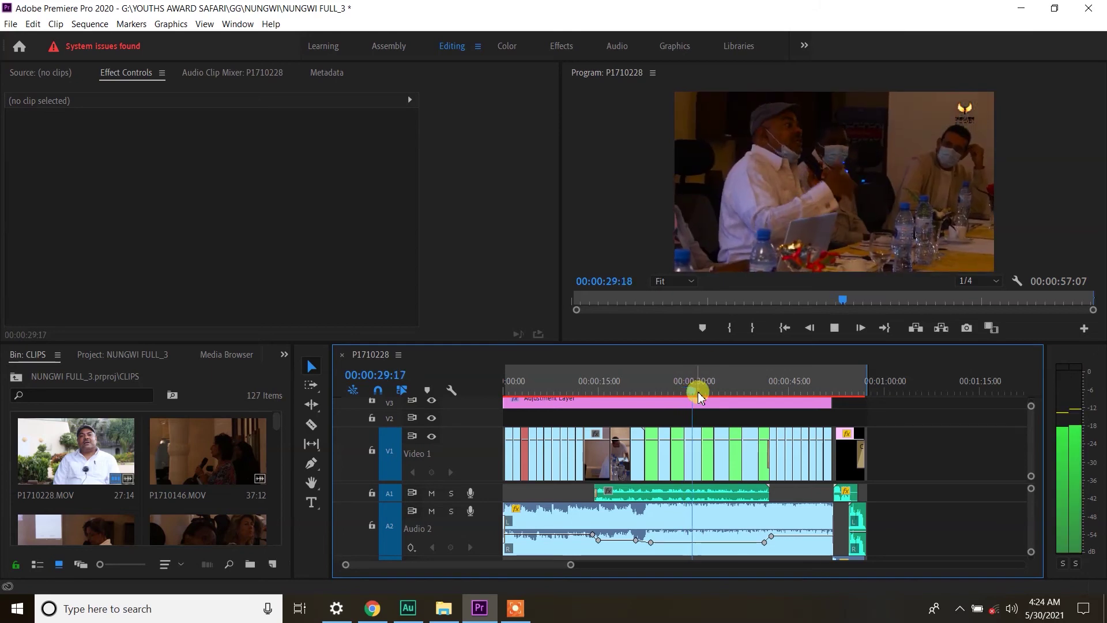
drag(698, 392, 665, 391)
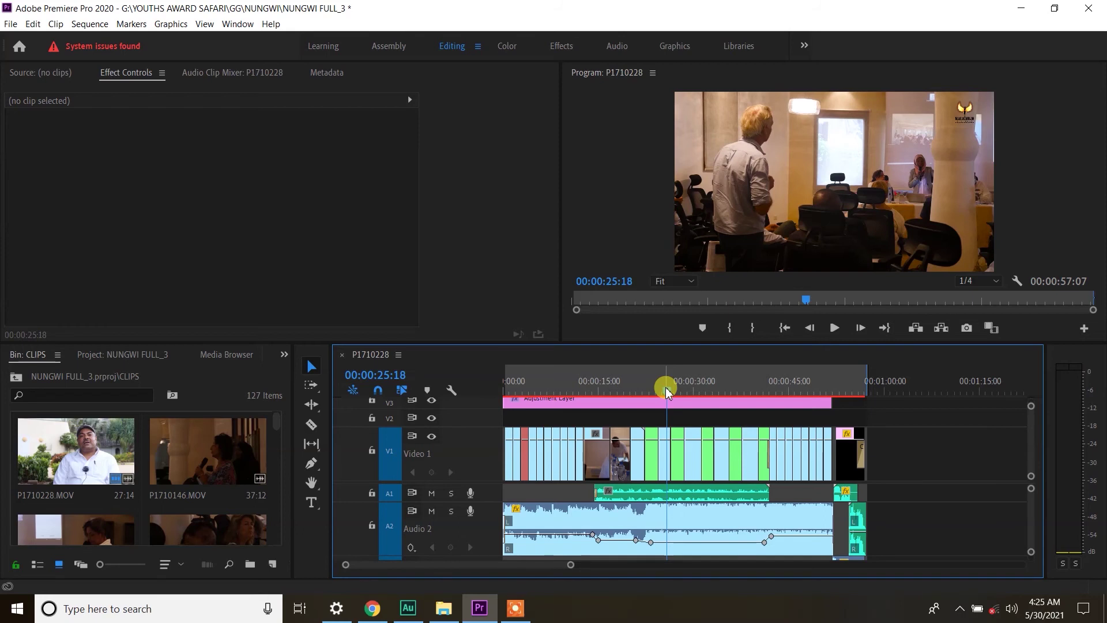
key(space)
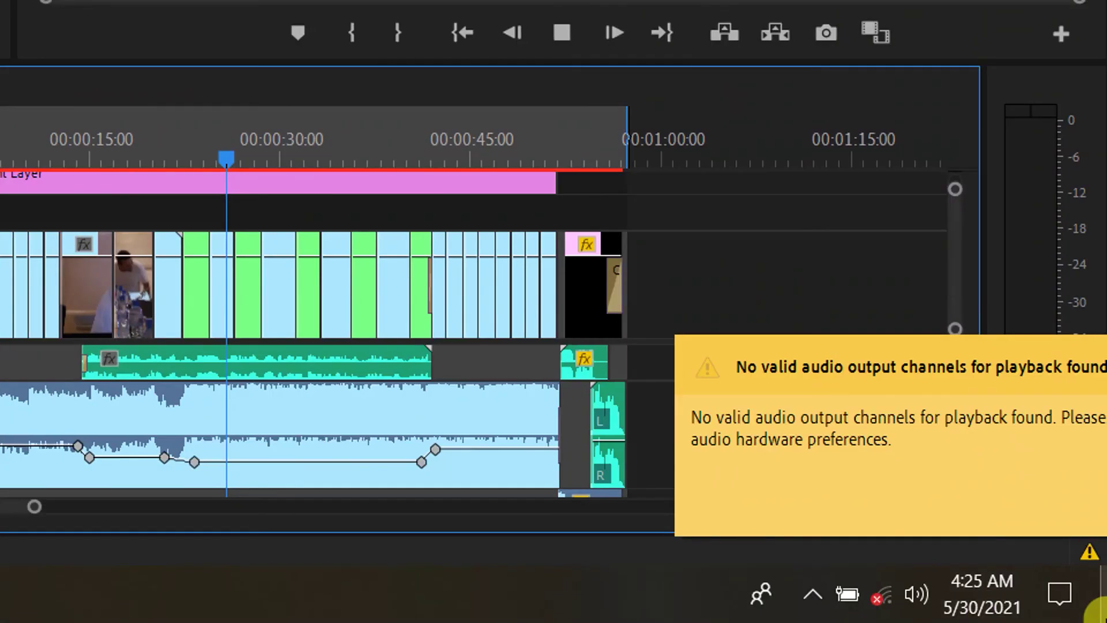
Dismiss the no-audio-output warning and stop playback at 00:00:17:16.
click(912, 491)
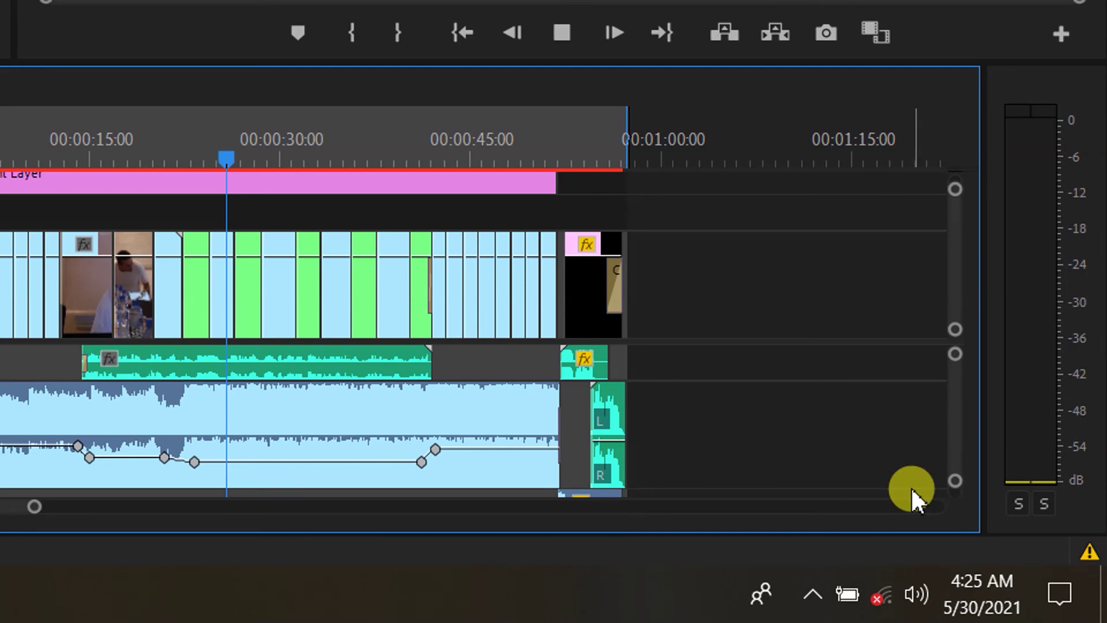
click(615, 385)
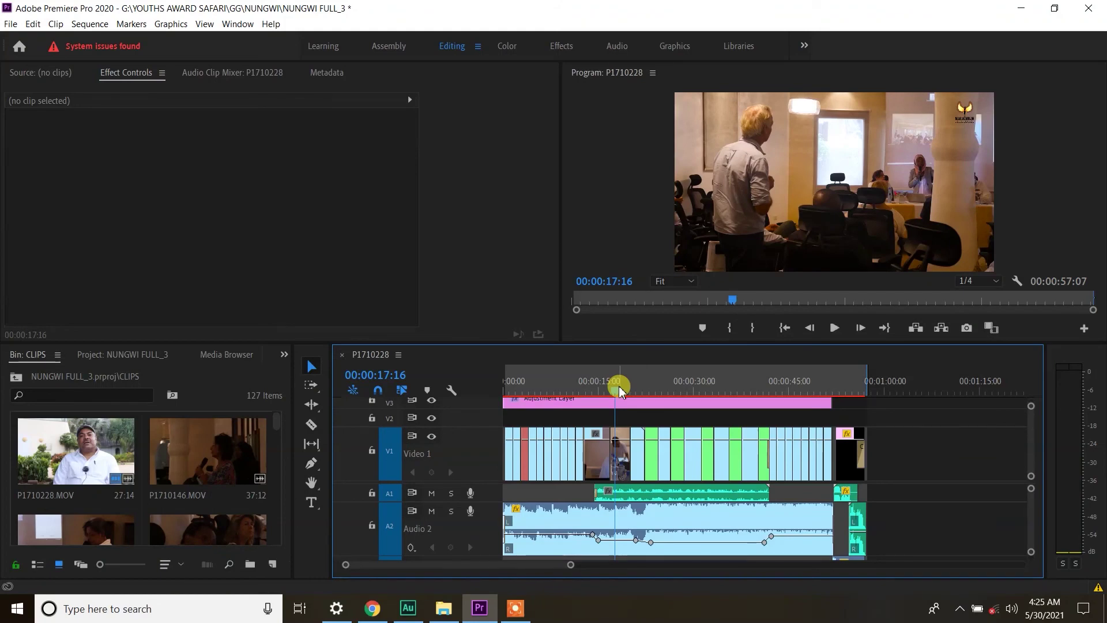
key(space)
key(space)
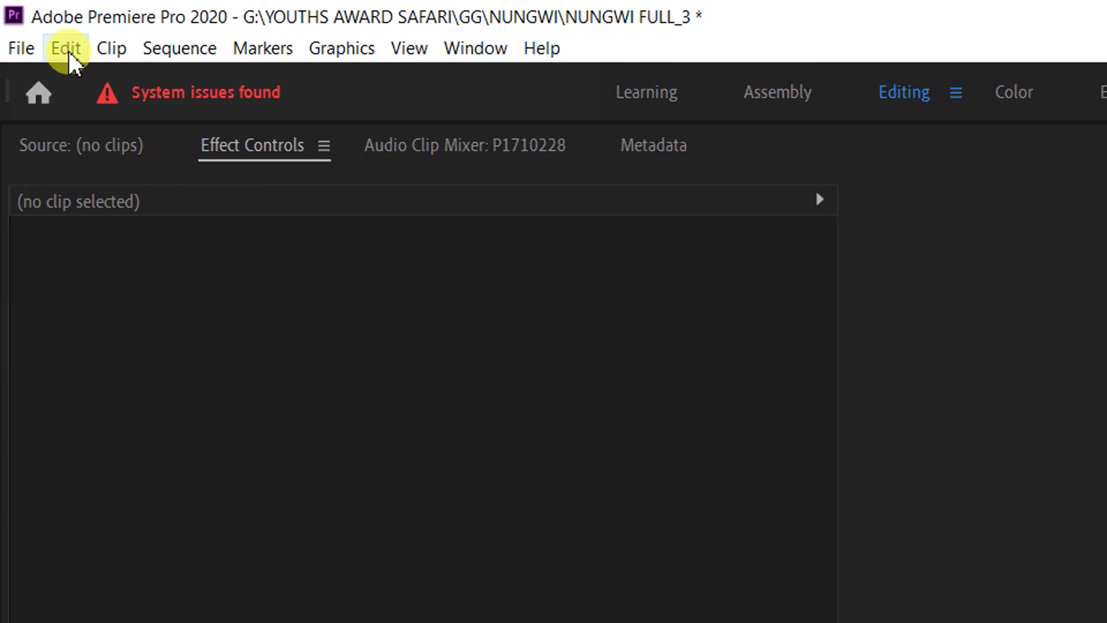
Open Edit > Preferences > Audio Hardware to view the default input and output devices.
click(67, 53)
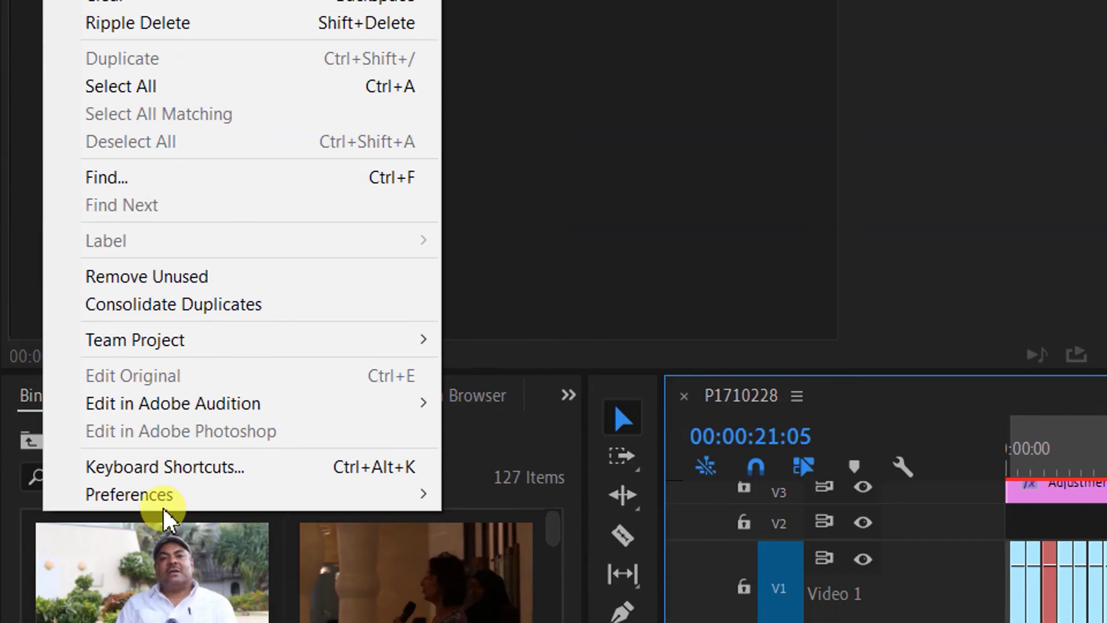
mouse_move(202, 496)
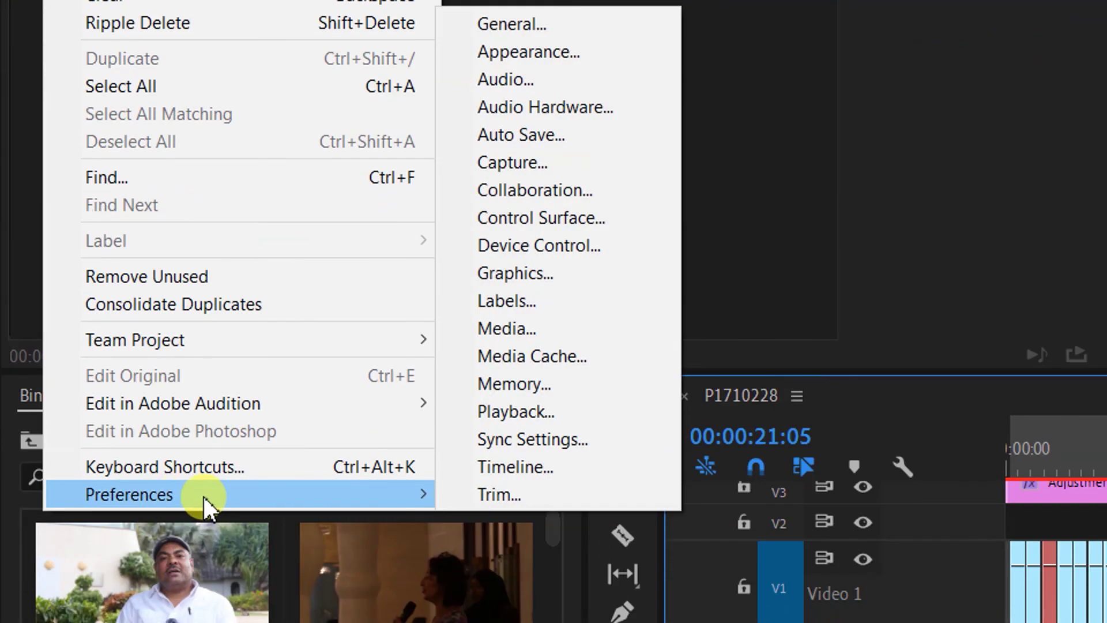
click(572, 113)
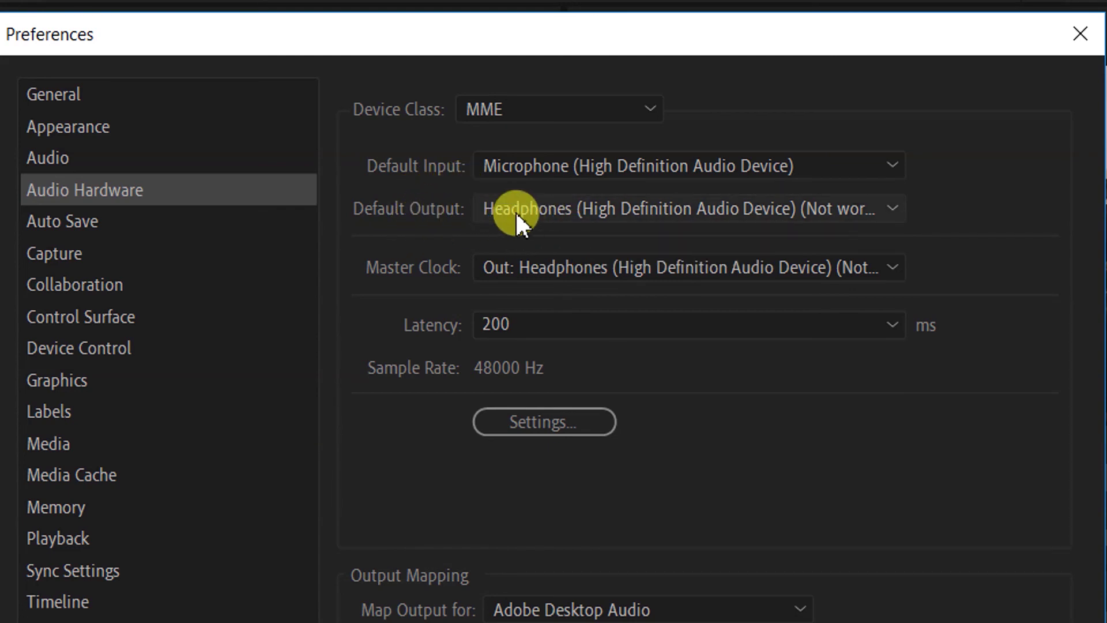
Set Default Output to Speakers (High Definition Audio Device), confirm, and close preferences.
click(643, 212)
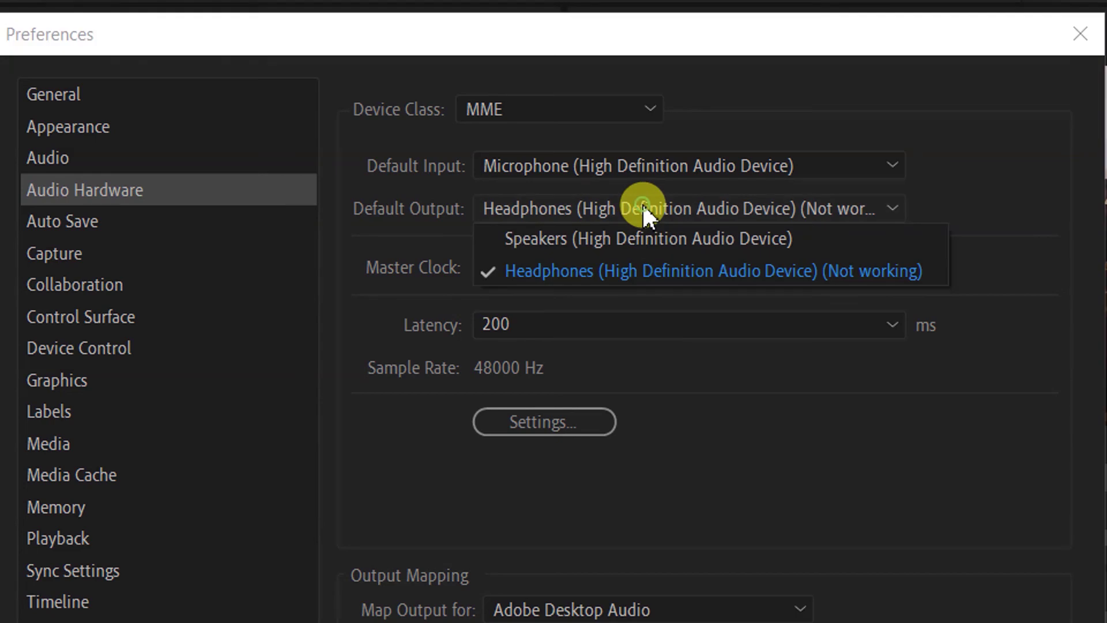
click(601, 240)
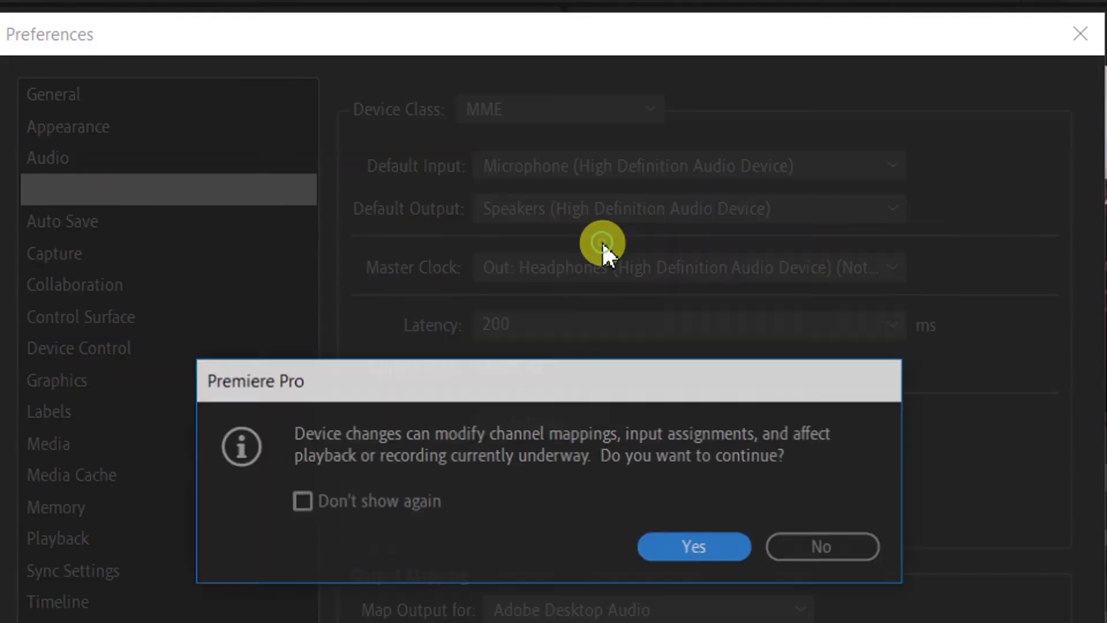
click(695, 544)
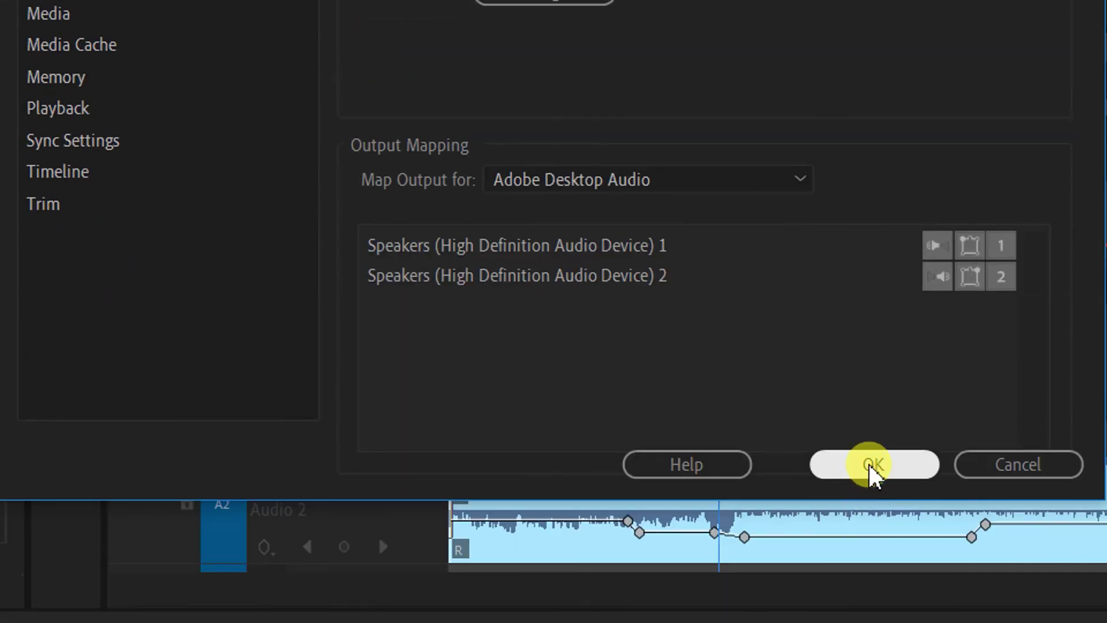
click(869, 465)
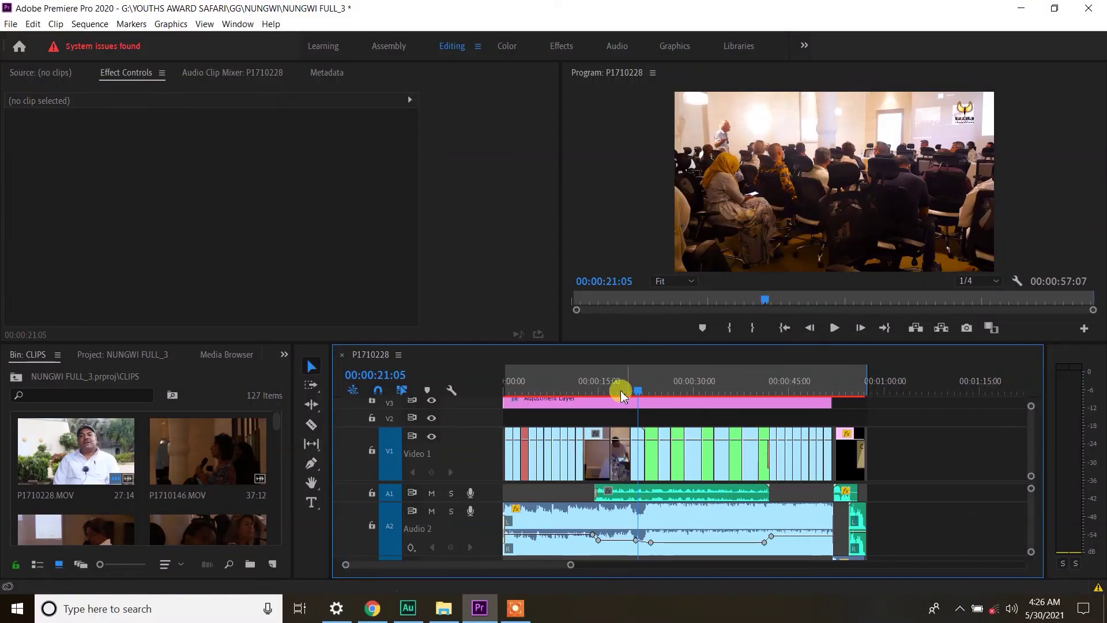
Play the timeline with sound from 00:00:25:07, stopping at 00:00:32:02.
click(665, 388)
key(space)
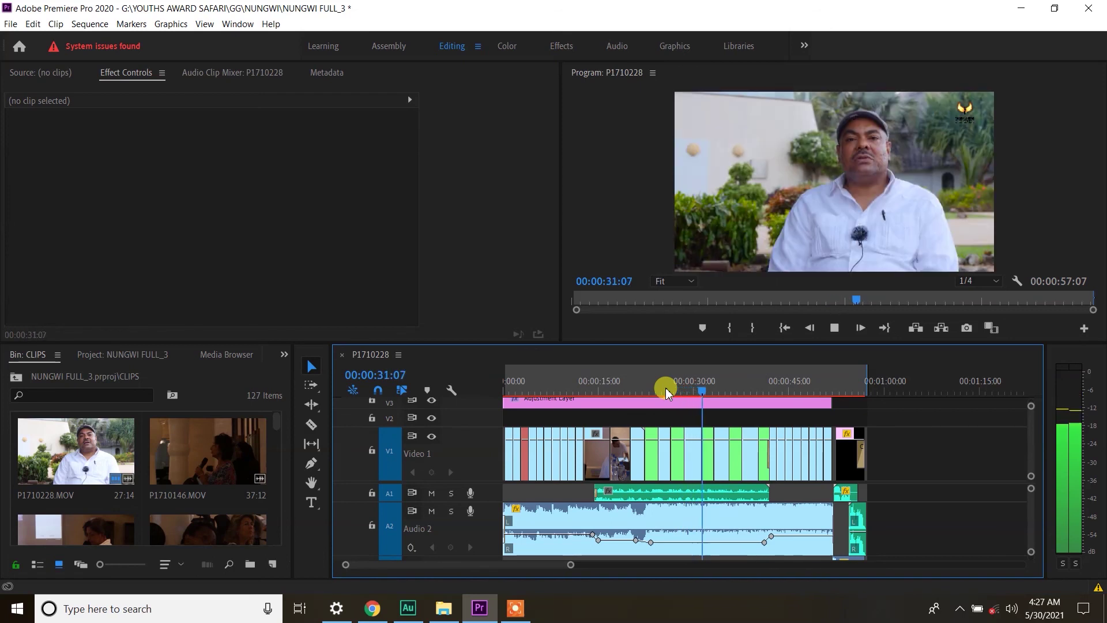
key(space)
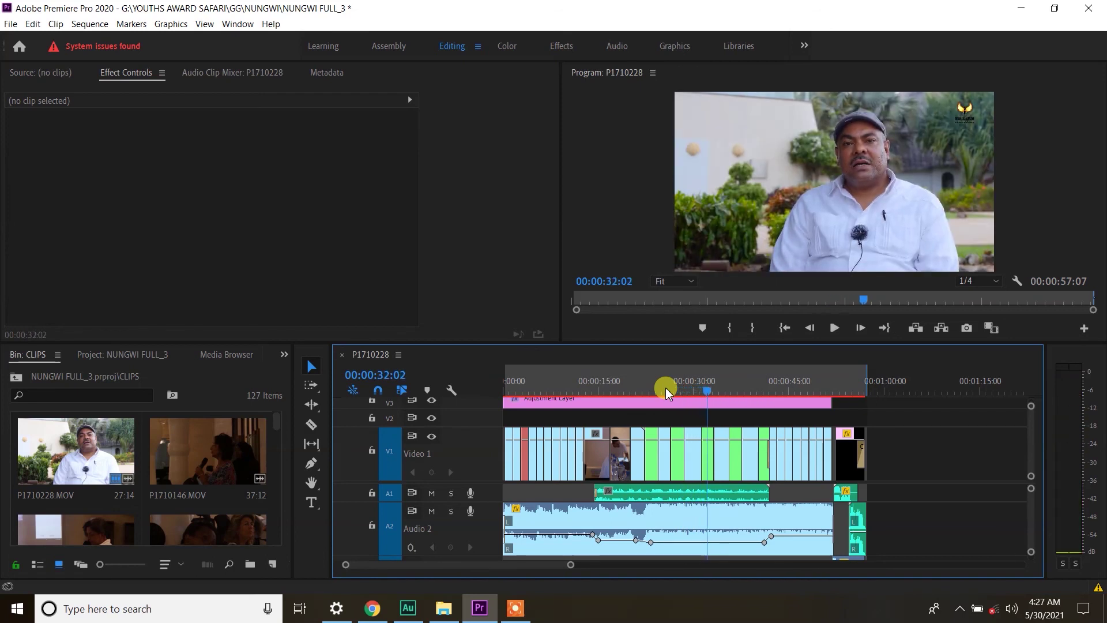